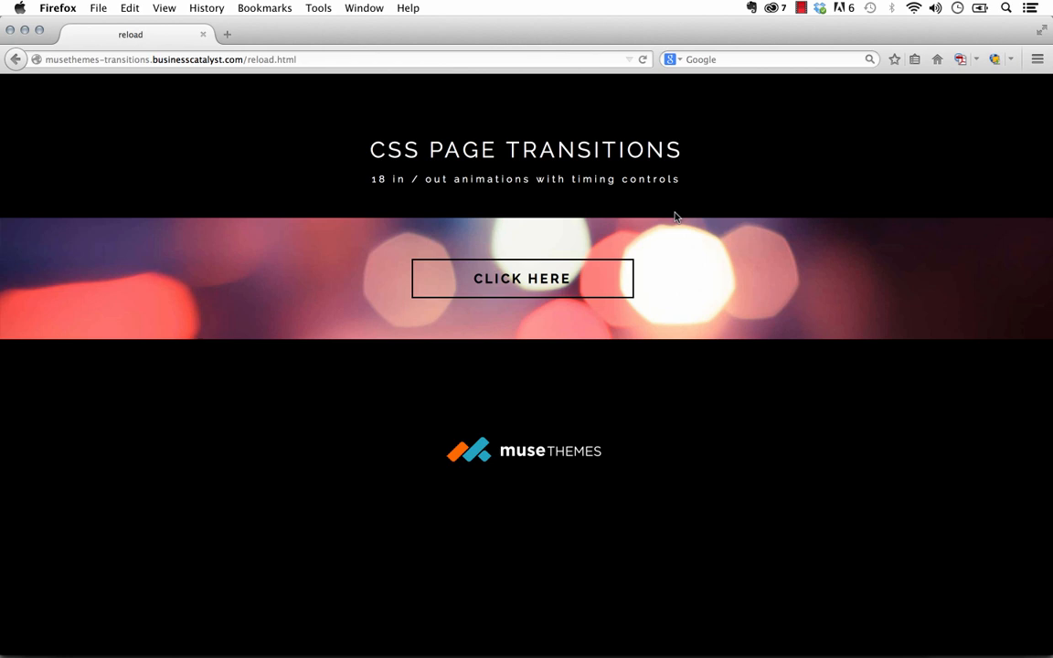
Step: Preview the demo site's page transitions by following its link to the other page and back
{"action": "left_click", "coordinate": [534, 289]}
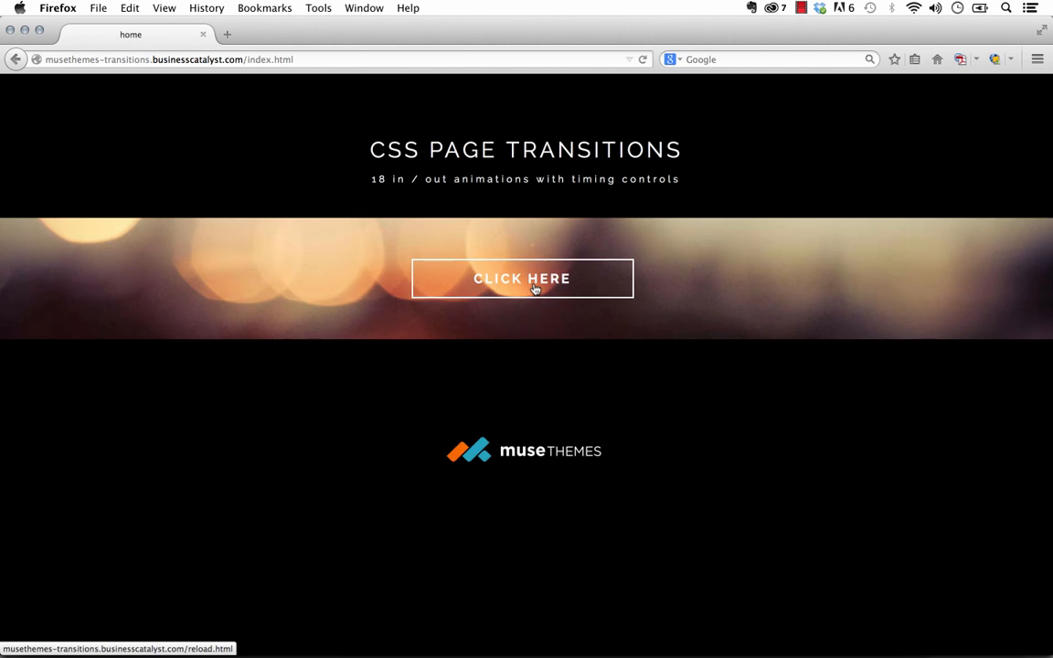
{"action": "left_click", "coordinate": [554, 281]}
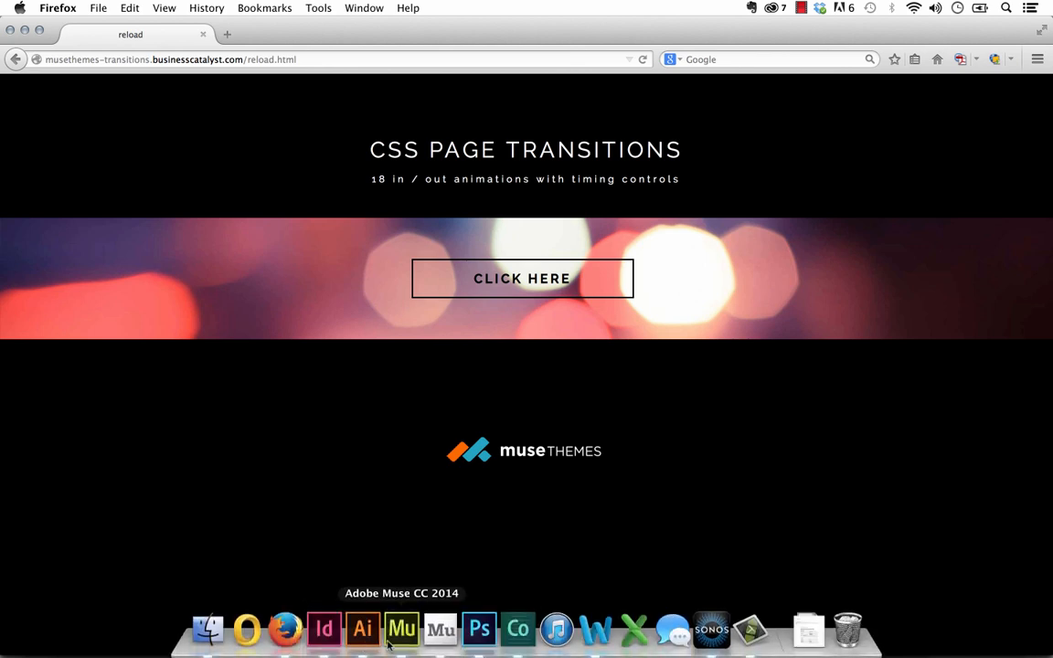
Step: Switch to Adobe Muse and add the 035 - Animated Page Transitions library widget to the A-Master page
{"action": "left_click", "coordinate": [402, 629]}
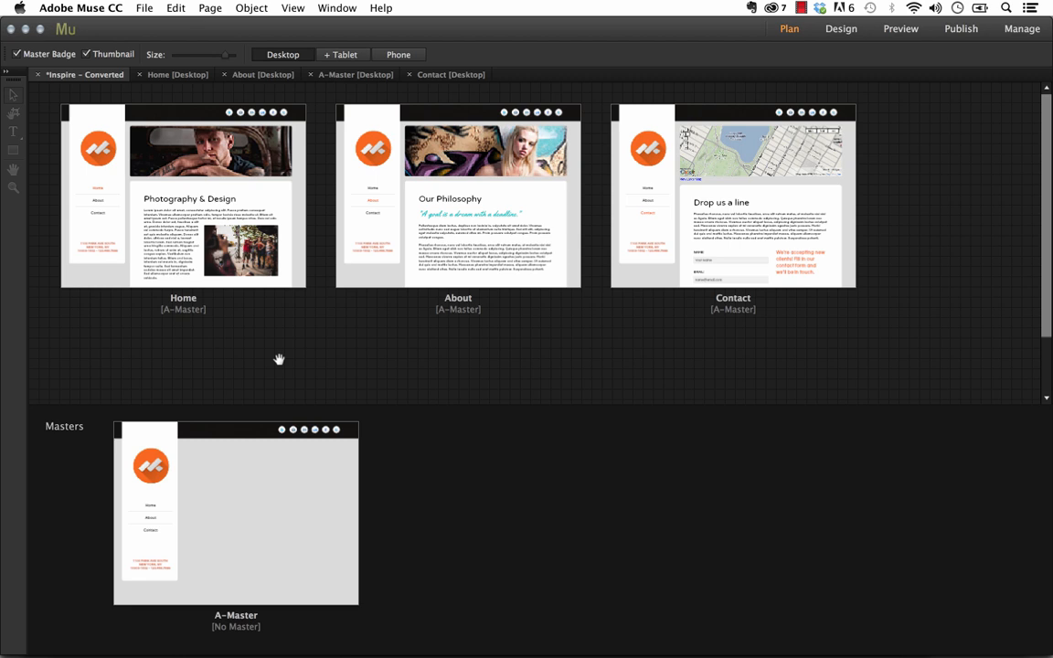
{"action": "double_click", "coordinate": [284, 541]}
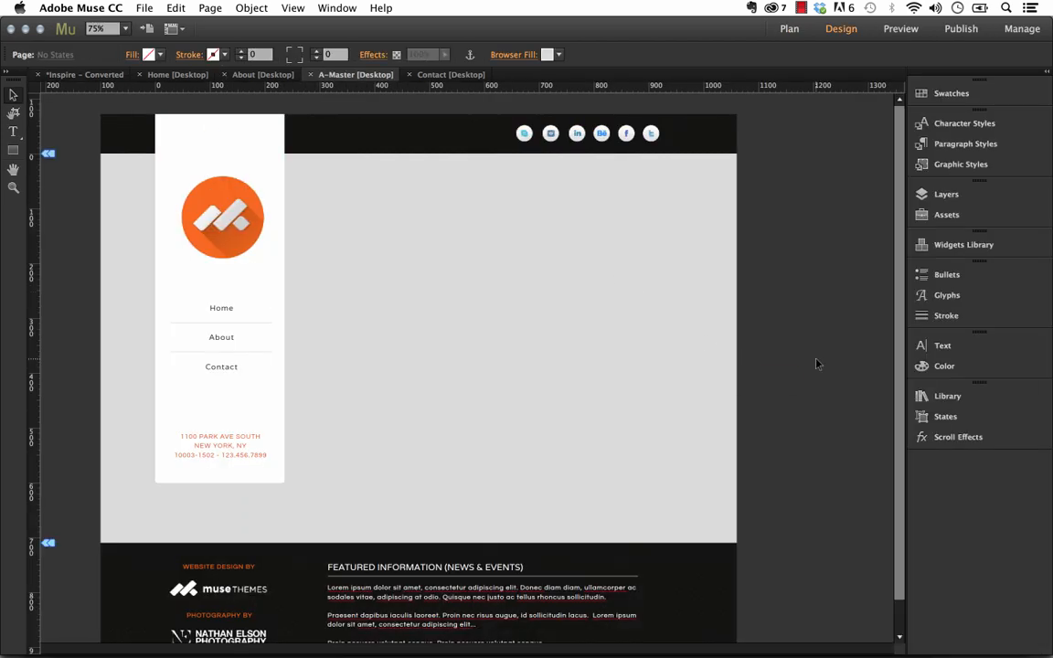
{"action": "left_click", "coordinate": [976, 403]}
{"action": "scroll", "coordinate": [696, 467], "scroll_direction": "down", "scroll_amount": 5}
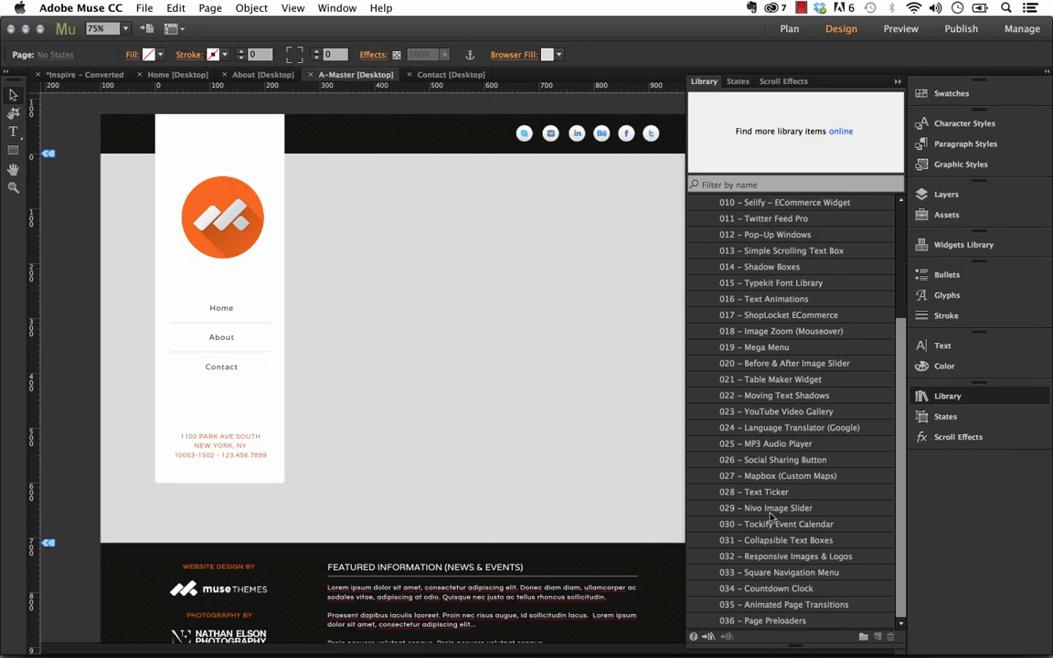
{"action": "left_click", "coordinate": [728, 608]}
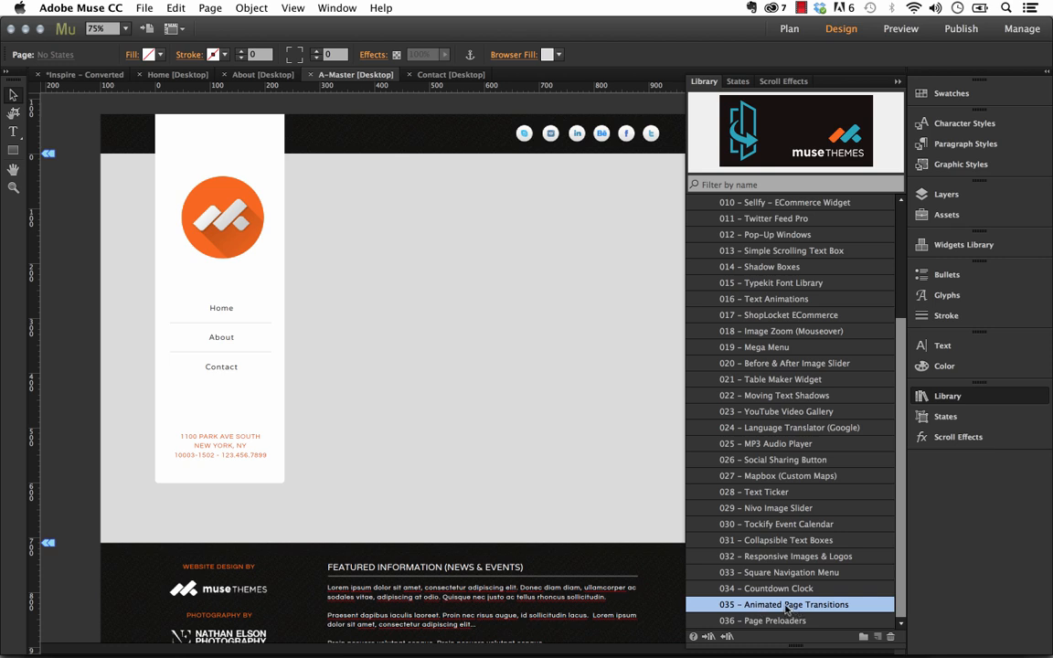
{"action": "left_click_drag", "start_coordinate": [786, 610], "coordinate": [313, 419]}
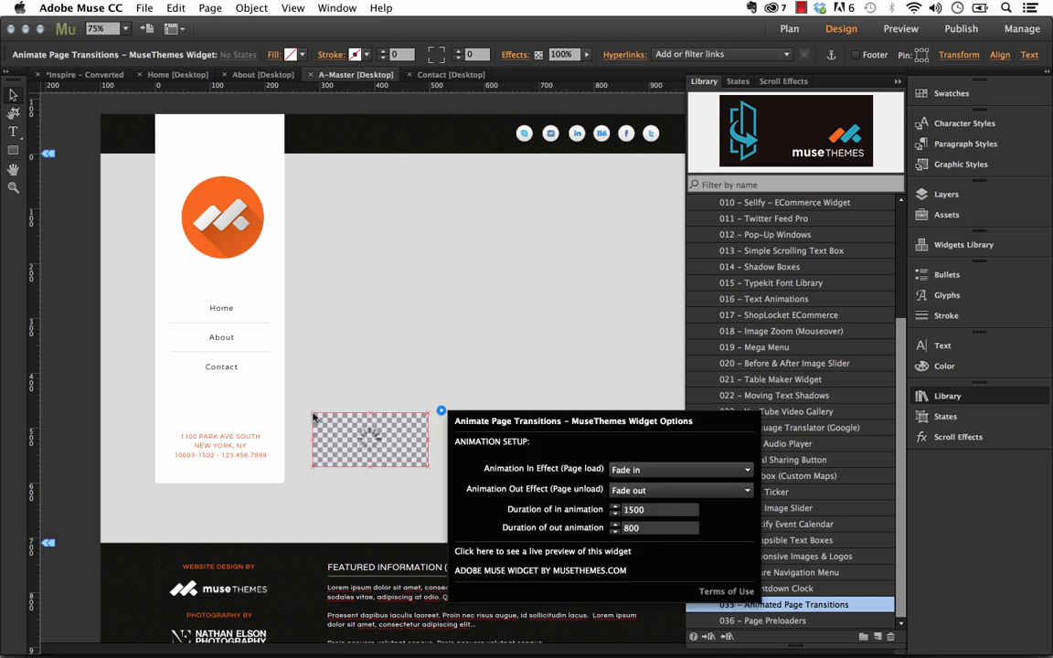
Step: Move the transitions widget up into the master's empty content area, beside the sidebar logo
{"action": "left_click", "coordinate": [896, 82]}
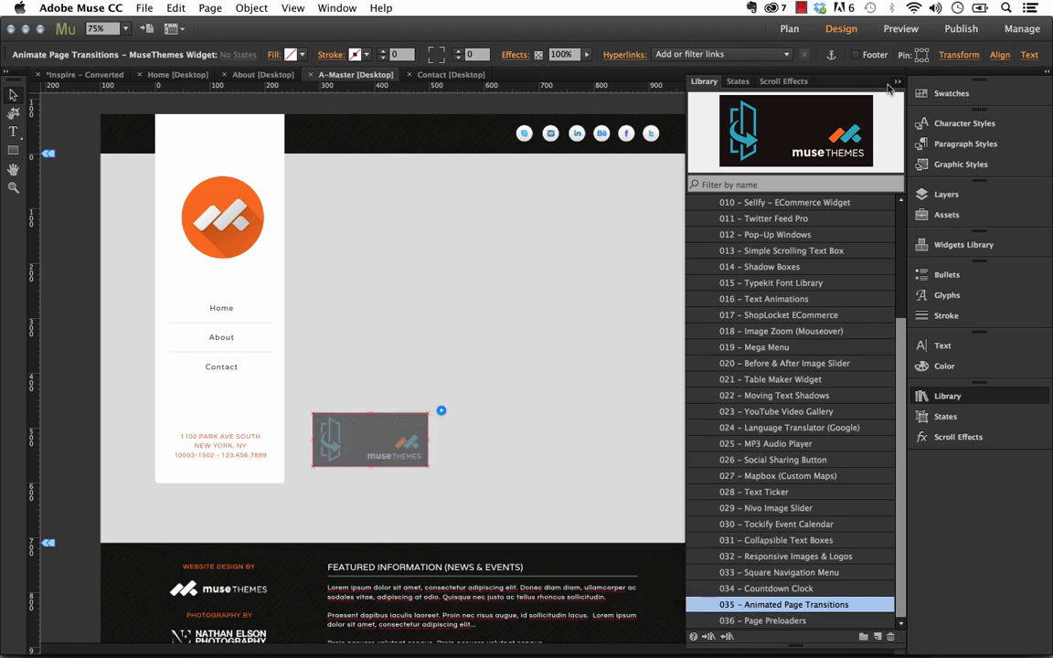
{"action": "left_click", "coordinate": [404, 452]}
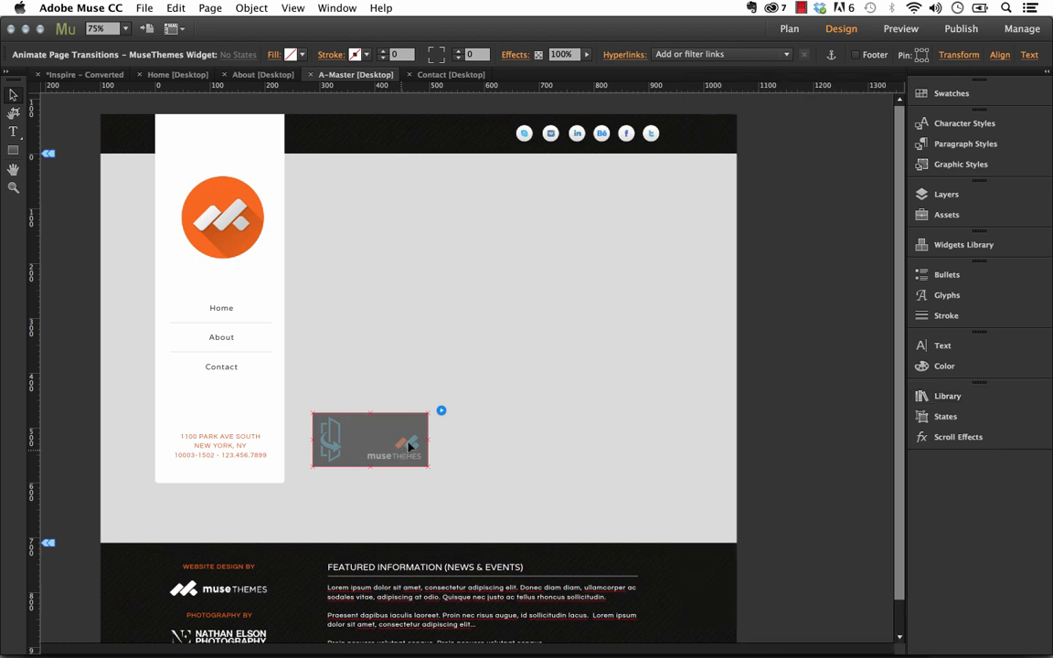
{"action": "left_click_drag", "start_coordinate": [404, 453], "coordinate": [417, 251]}
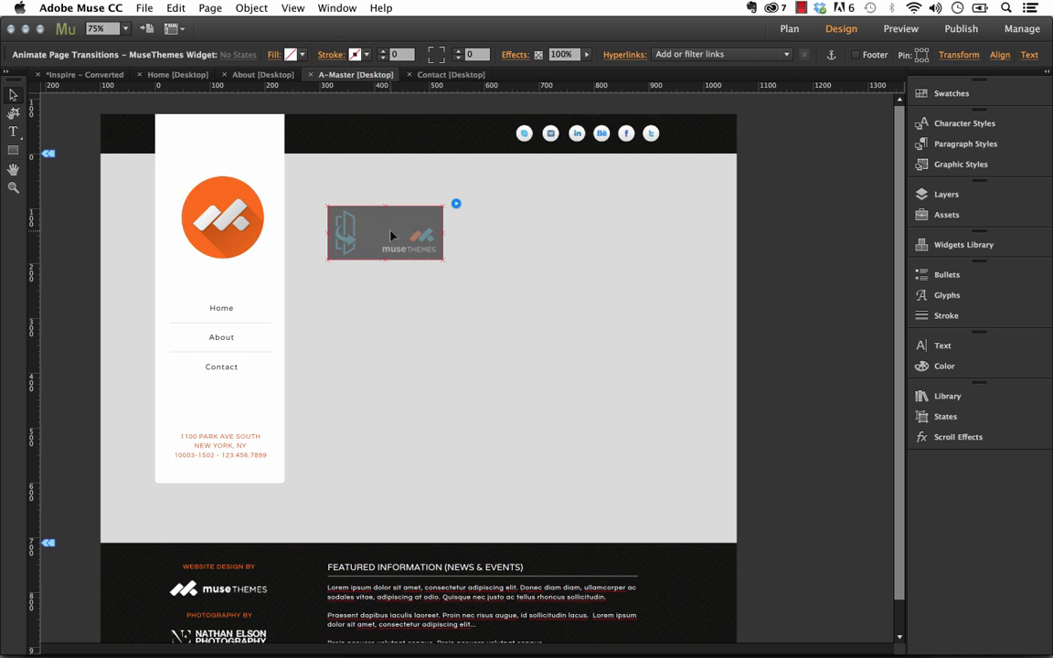
Step: Set the widget's page-load effect to Fade in and both the in and out animation durations to 1000
{"action": "left_click", "coordinate": [456, 204]}
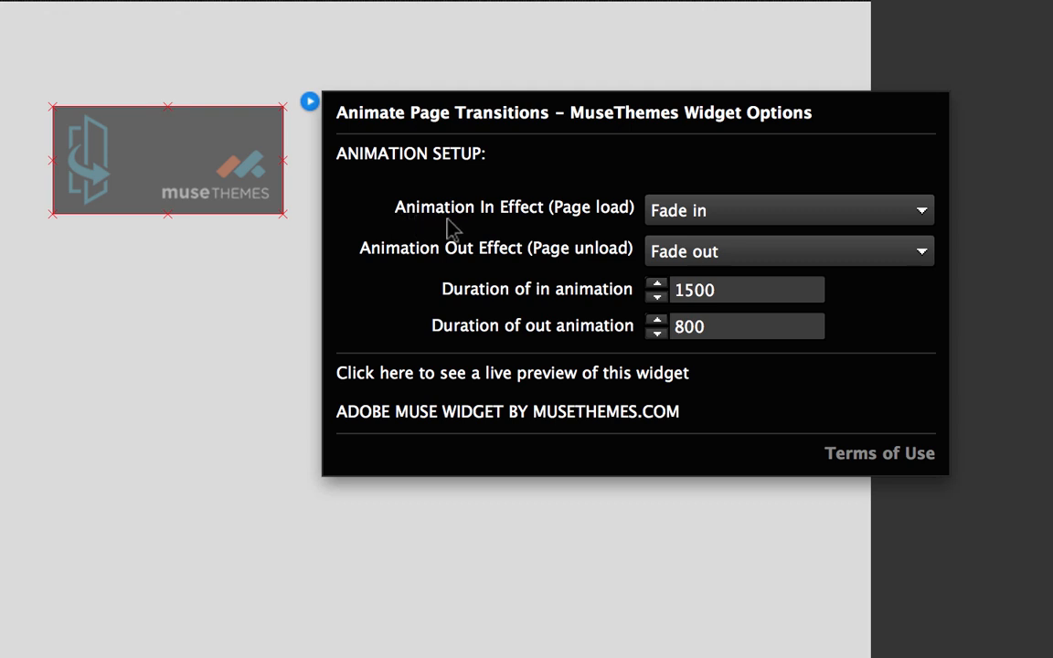
{"action": "left_click", "coordinate": [710, 210]}
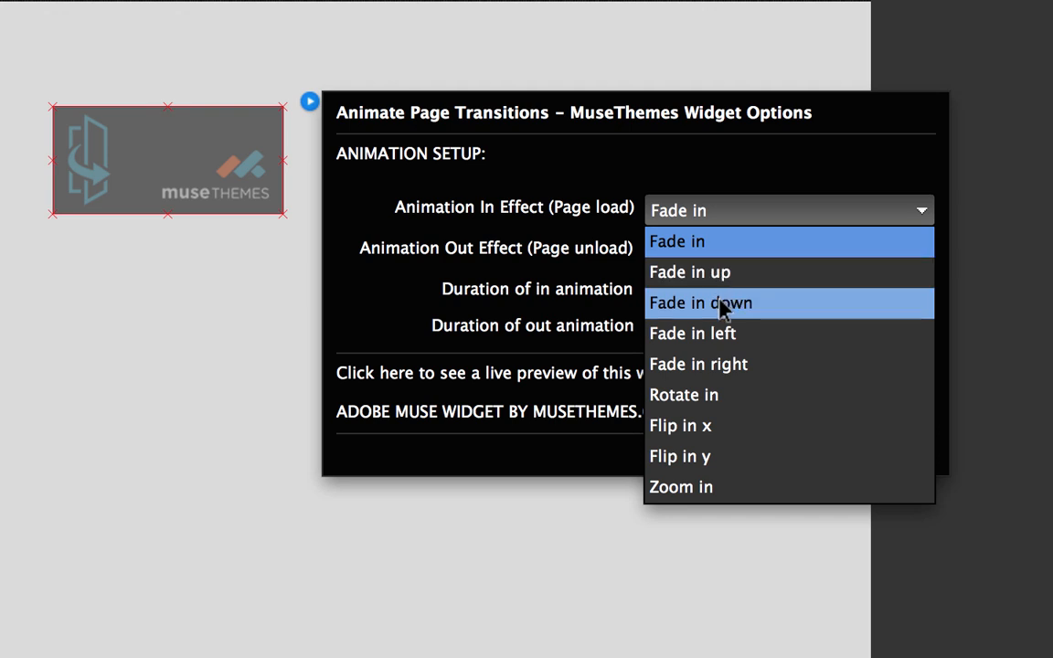
{"action": "left_click", "coordinate": [694, 249]}
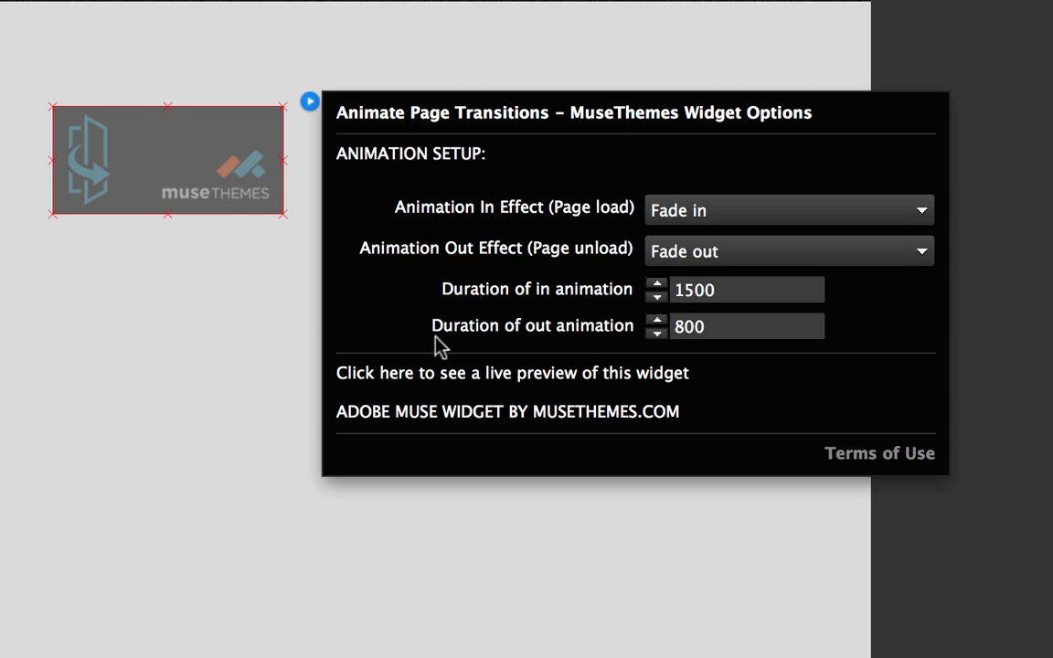
{"action": "left_click", "coordinate": [675, 290]}
{"action": "left_click_drag", "start_coordinate": [677, 290], "coordinate": [761, 297]}
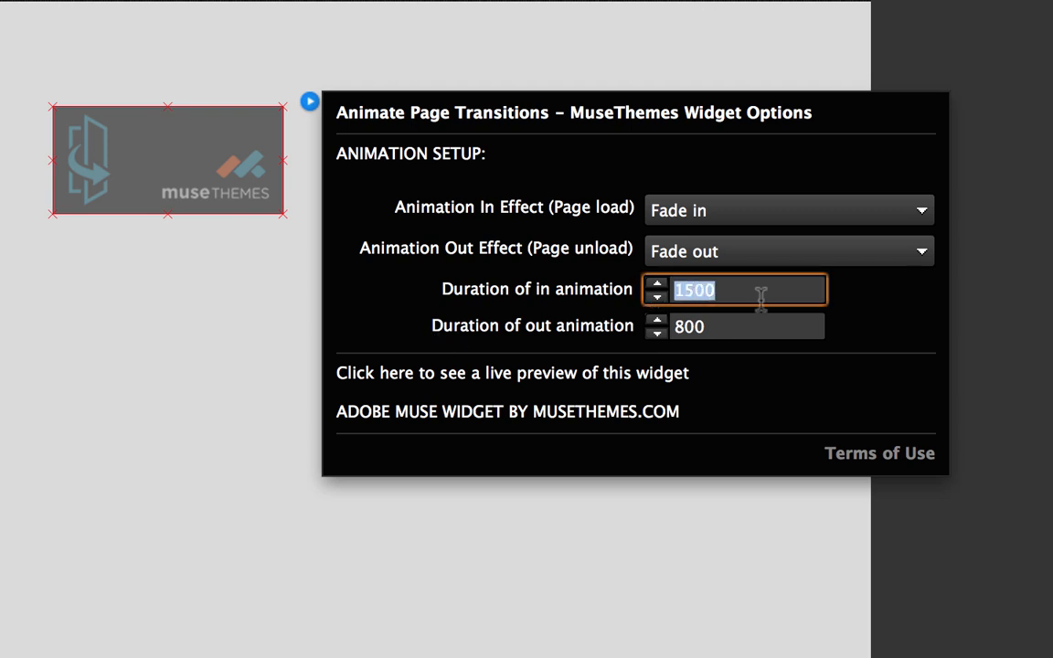
{"action": "type", "text": "1000"}
{"action": "key", "text": "Tab"}
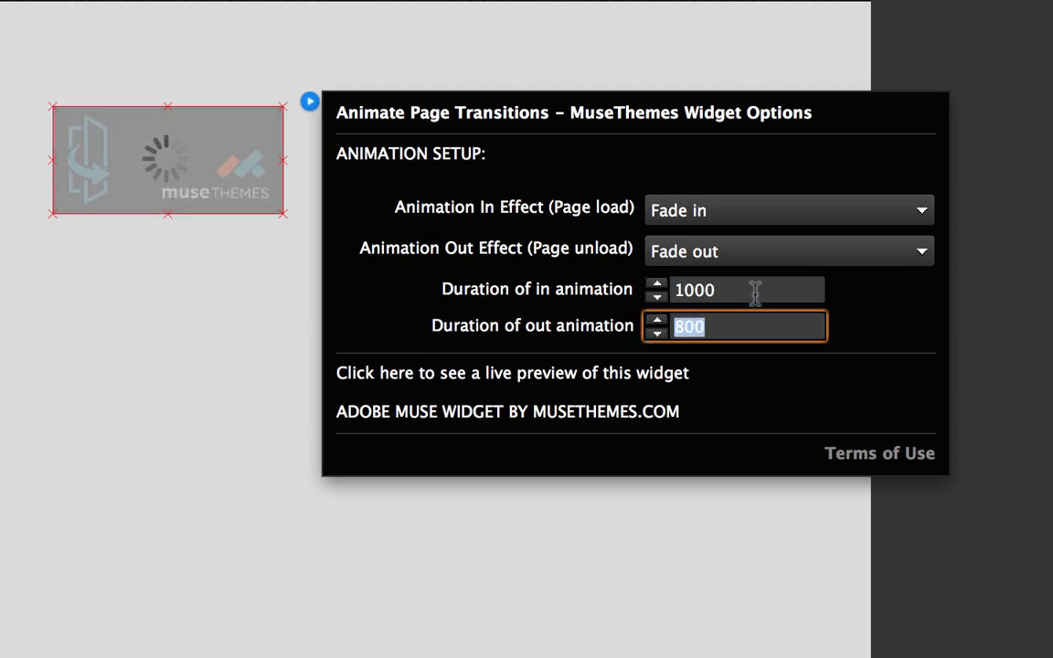
{"action": "type", "text": "1000"}
{"action": "key", "text": "Tab"}
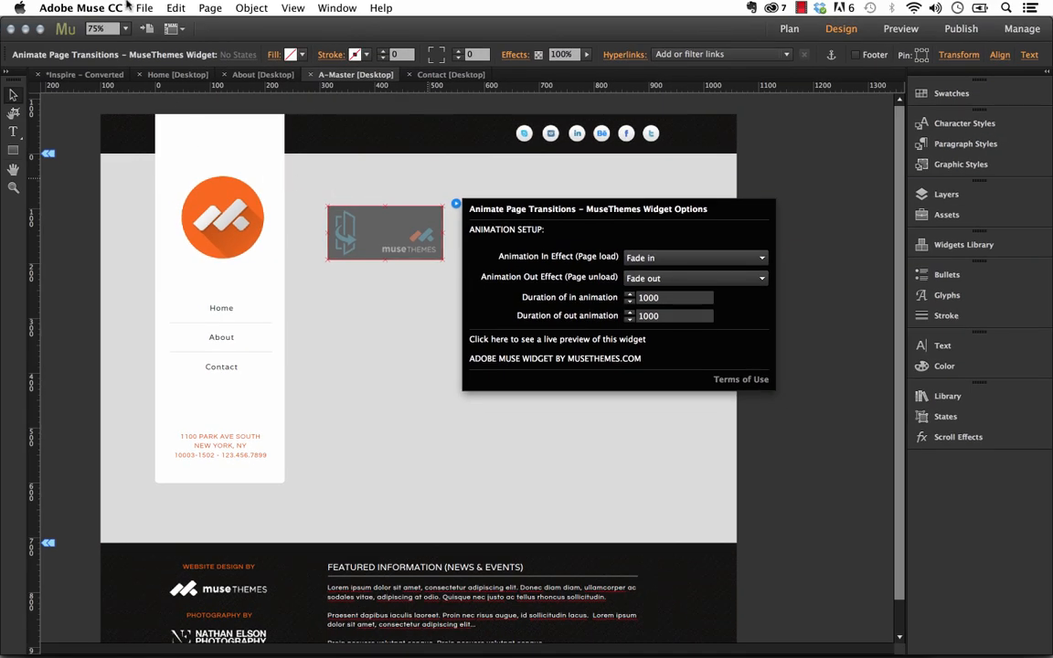
Step: Preview the whole site in the browser and visit the About and Contact pages to check the transitions
{"action": "left_click", "coordinate": [144, 8]}
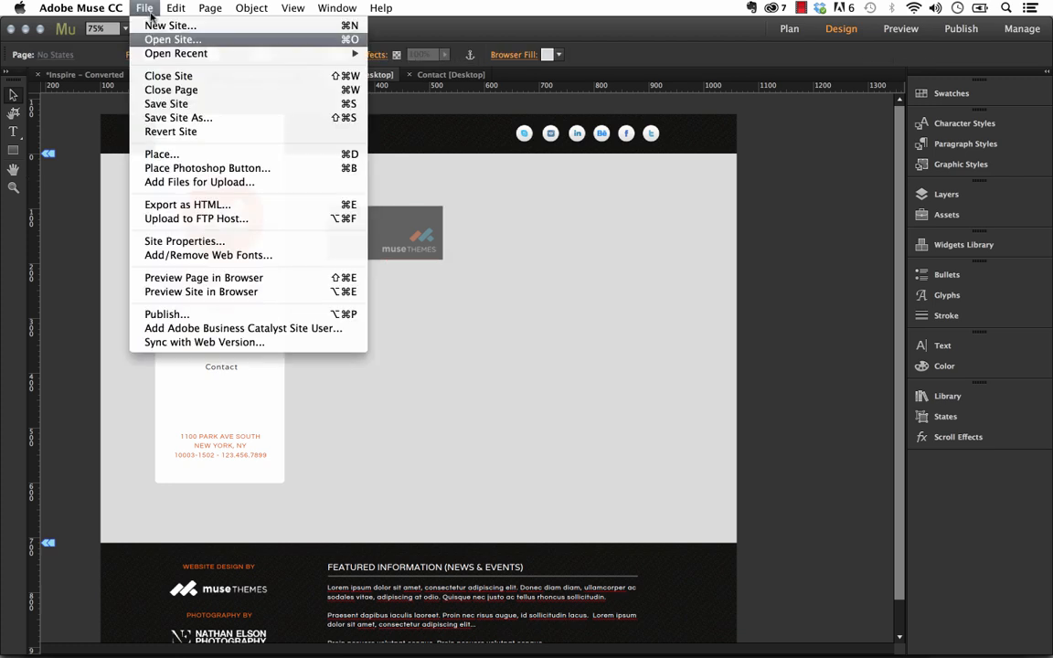
{"action": "left_click", "coordinate": [193, 292]}
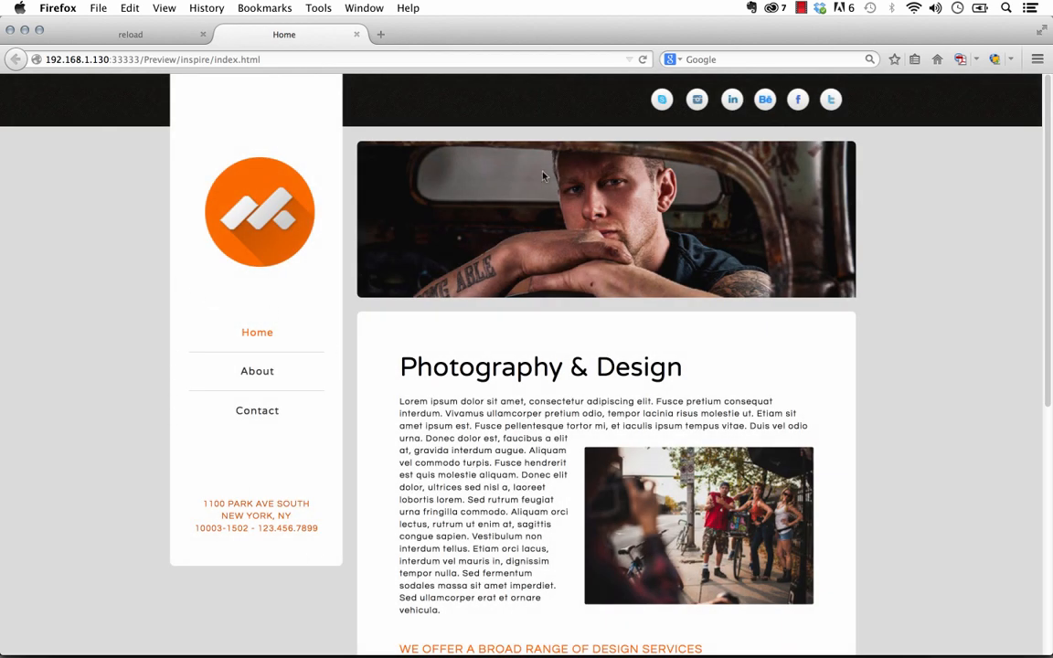
{"action": "left_click", "coordinate": [259, 372]}
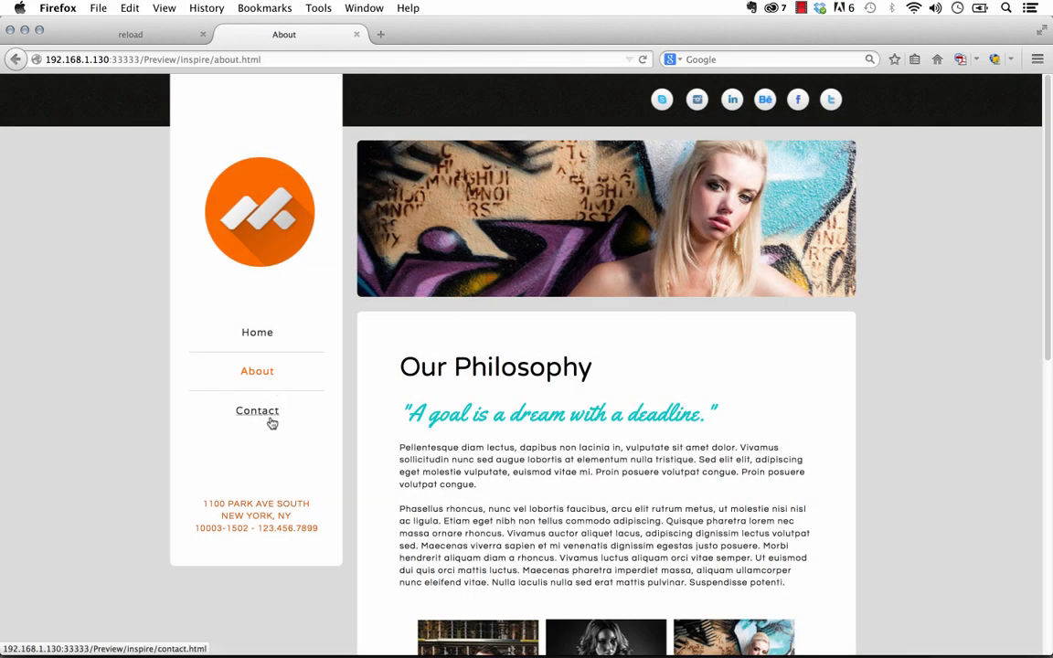
{"action": "left_click", "coordinate": [261, 416]}
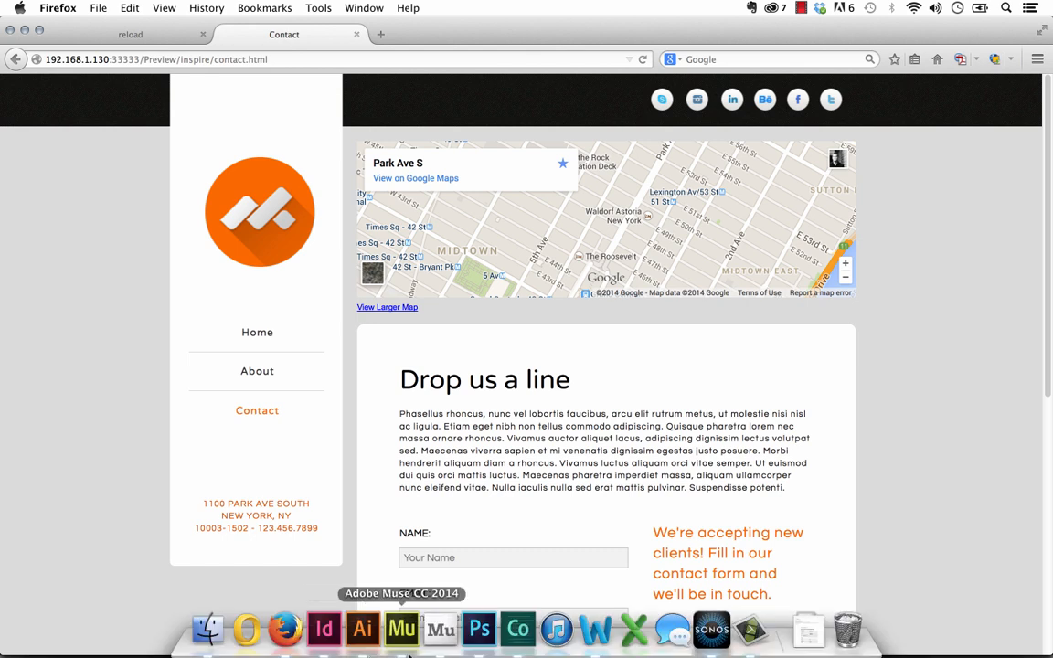
Step: Return to Adobe Muse and move the transitions widget from A-Master to the Home page, placing it just below the white sidebar
{"action": "left_click", "coordinate": [393, 629]}
{"action": "left_click", "coordinate": [390, 240]}
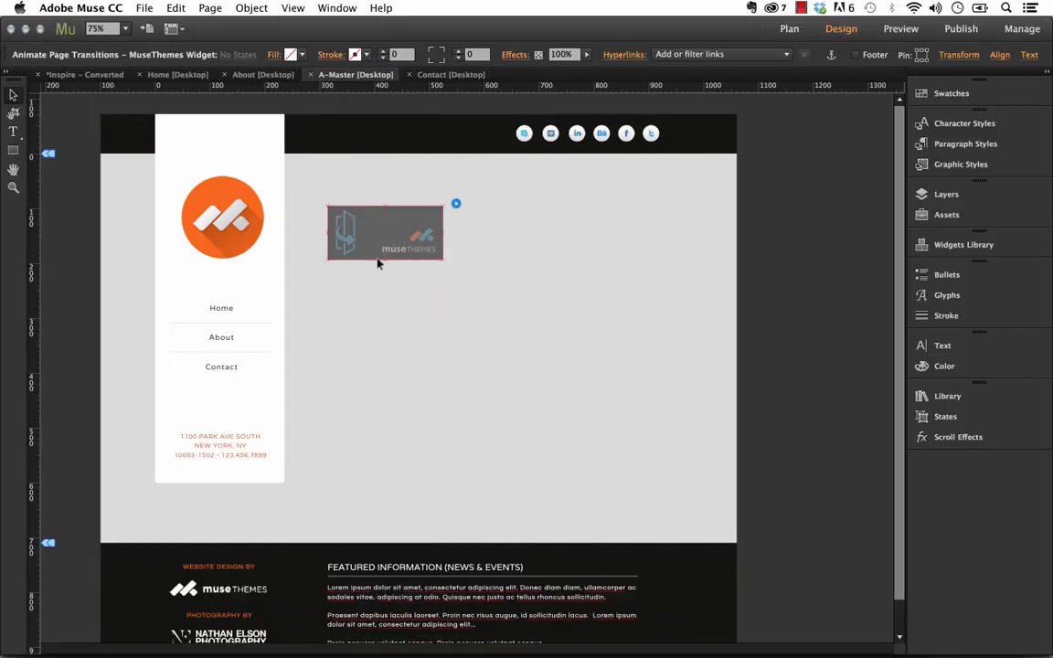
{"action": "key", "text": "Delete"}
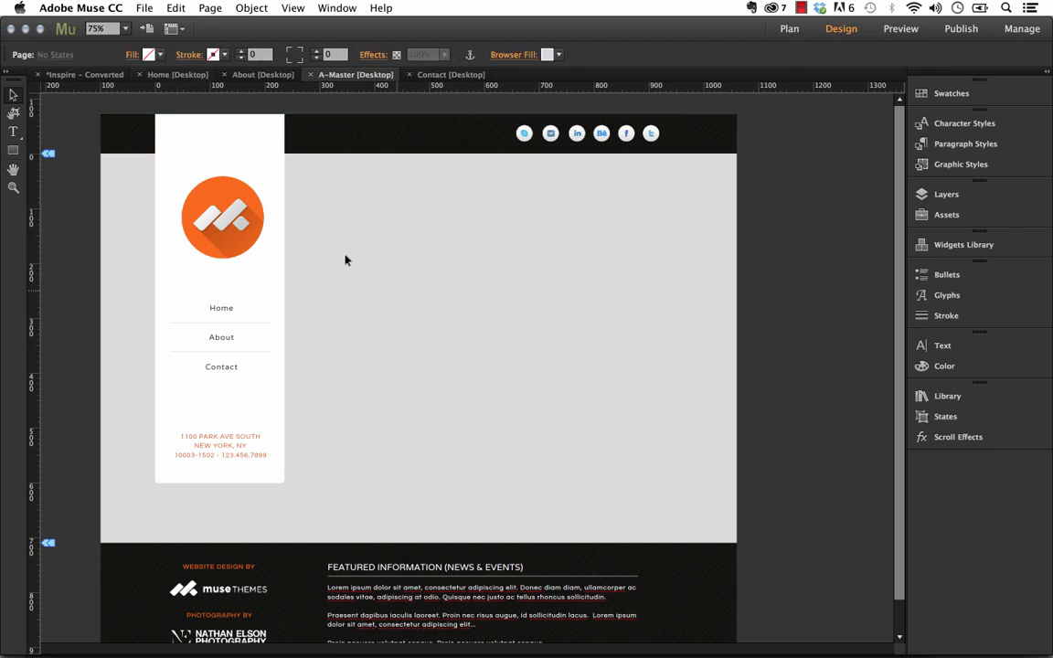
{"action": "left_click", "coordinate": [188, 77]}
{"action": "key", "text": "ctrl+v"}
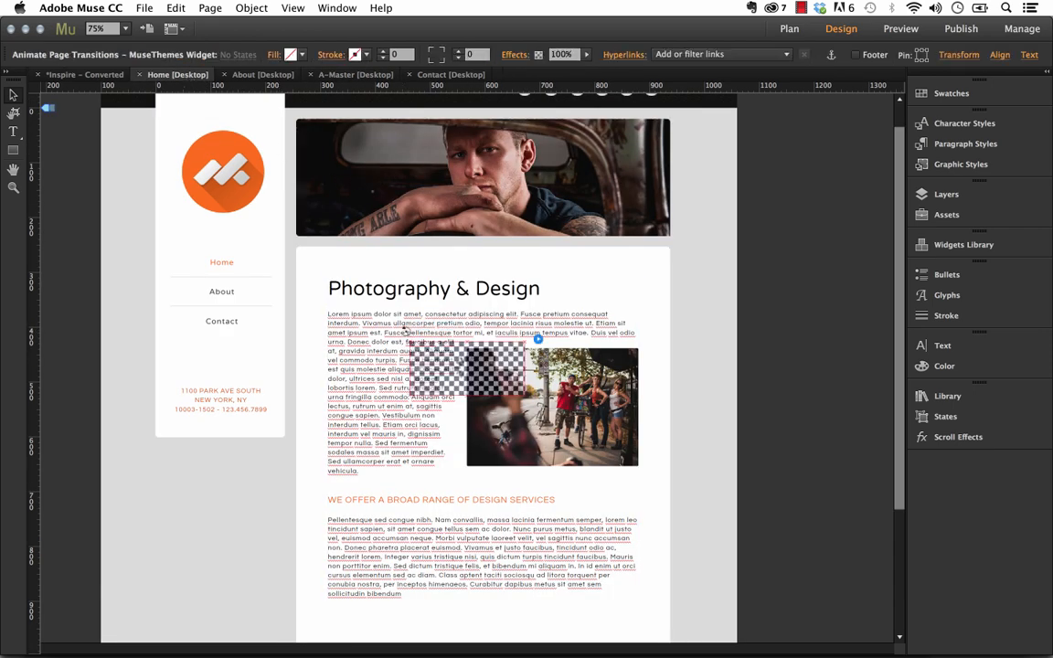
{"action": "left_click_drag", "start_coordinate": [413, 336], "coordinate": [207, 480]}
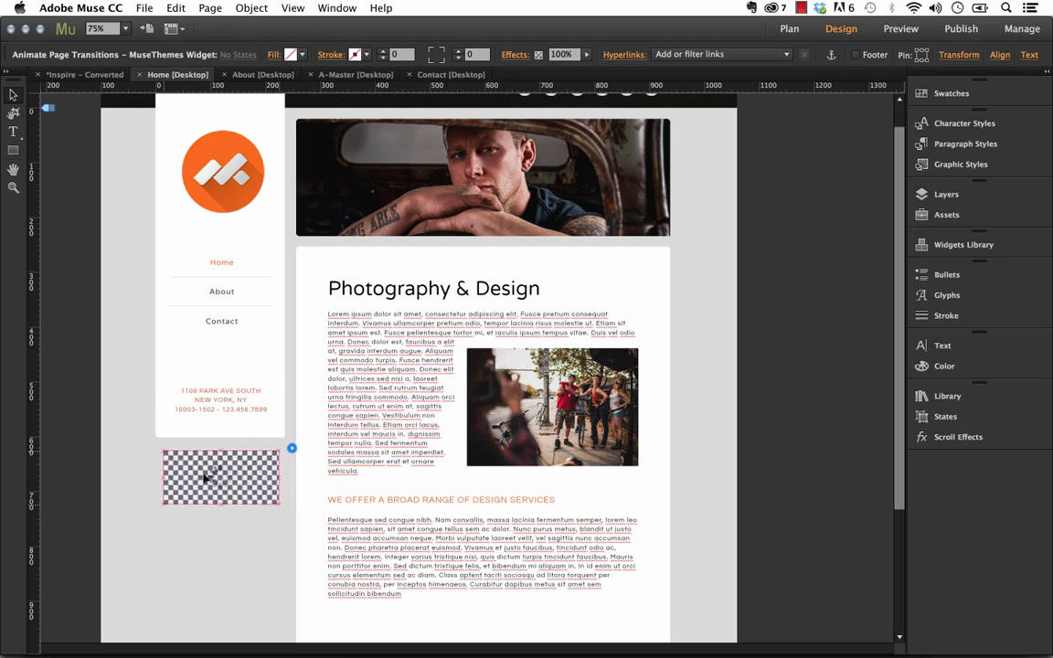
Step: Set the Home page widget's page-load effect to Fade in left and its page-unload effect to Fade out right
{"action": "left_click", "coordinate": [291, 448]}
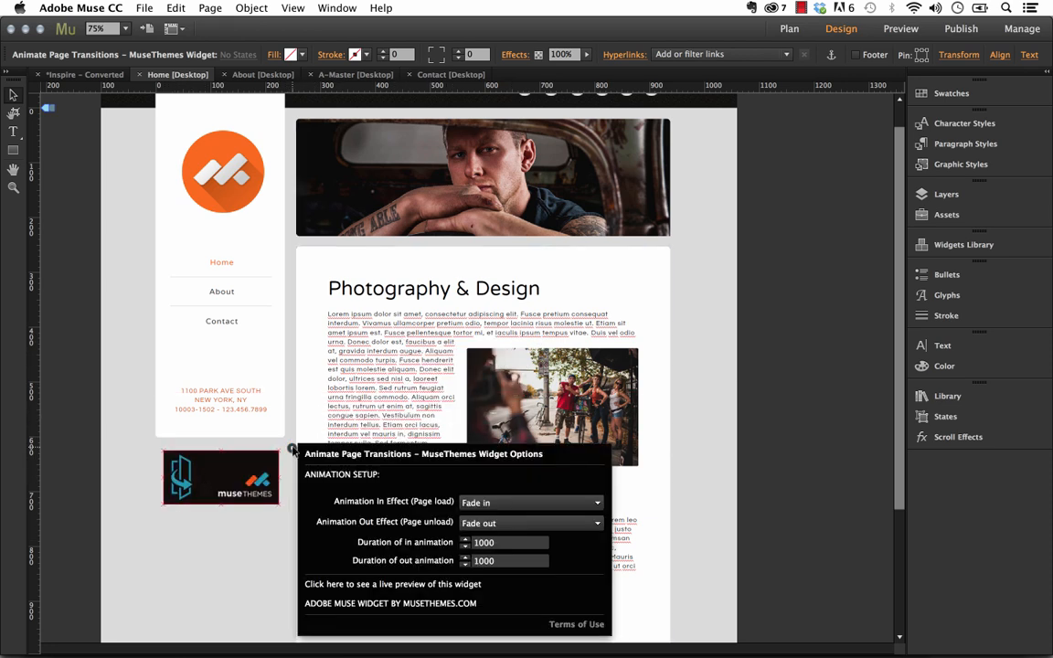
{"action": "left_click", "coordinate": [486, 507]}
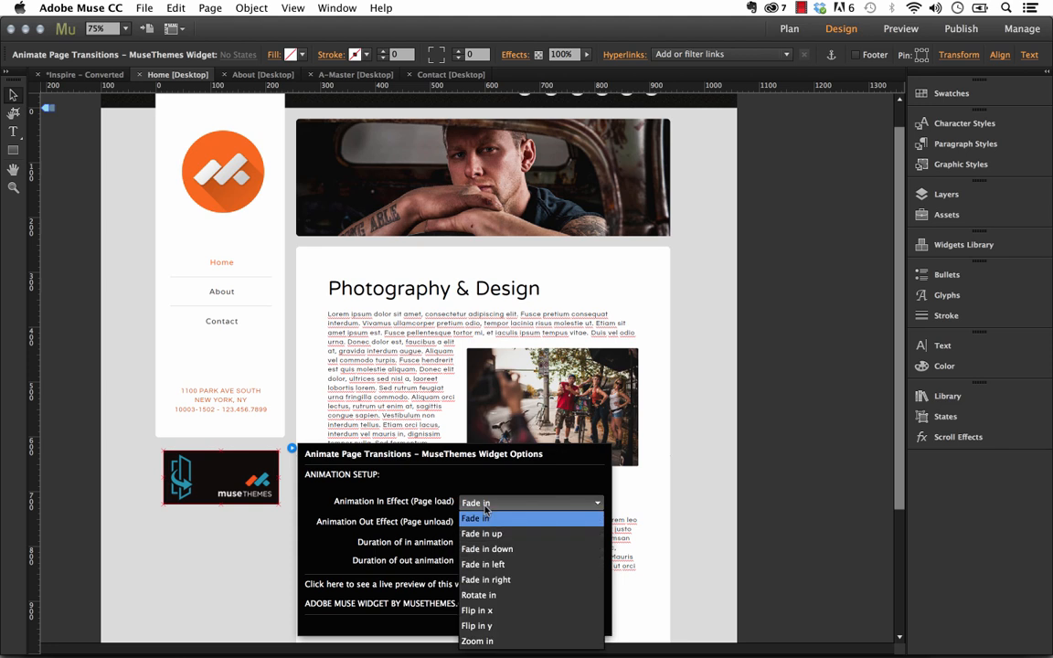
{"action": "left_click", "coordinate": [491, 566]}
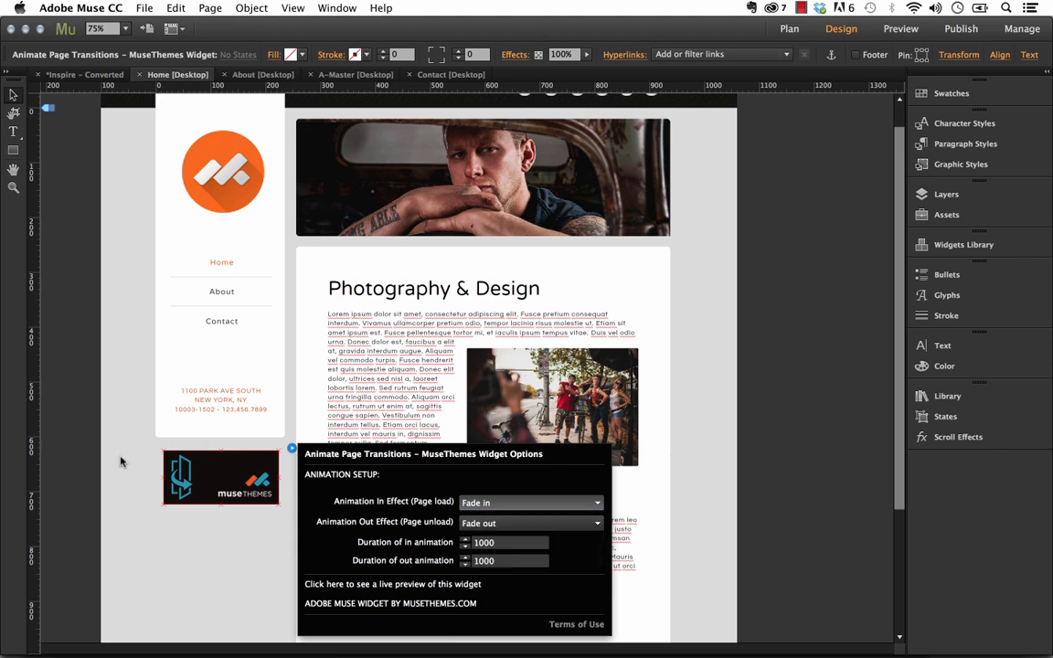
{"action": "left_click", "coordinate": [484, 525]}
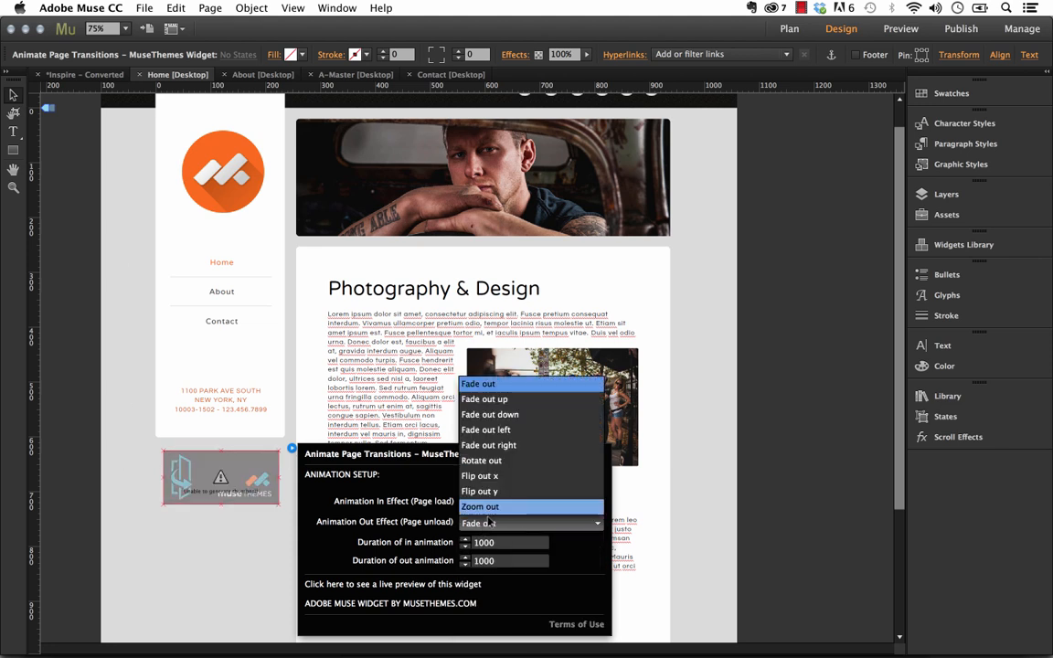
{"action": "left_click", "coordinate": [497, 448]}
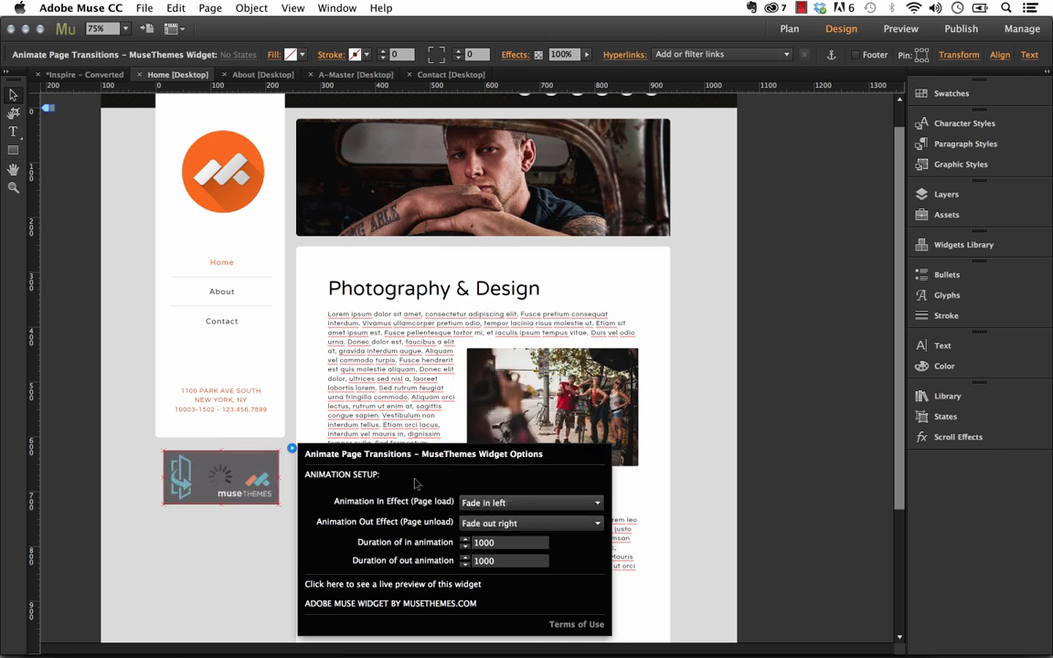
Step: Set the Home page widget's in and out animation durations to 2000 each and close its options
{"action": "left_click", "coordinate": [429, 542]}
{"action": "left_click_drag", "start_coordinate": [430, 542], "coordinate": [518, 545]}
{"action": "type", "text": "2000"}
{"action": "key", "text": "Tab"}
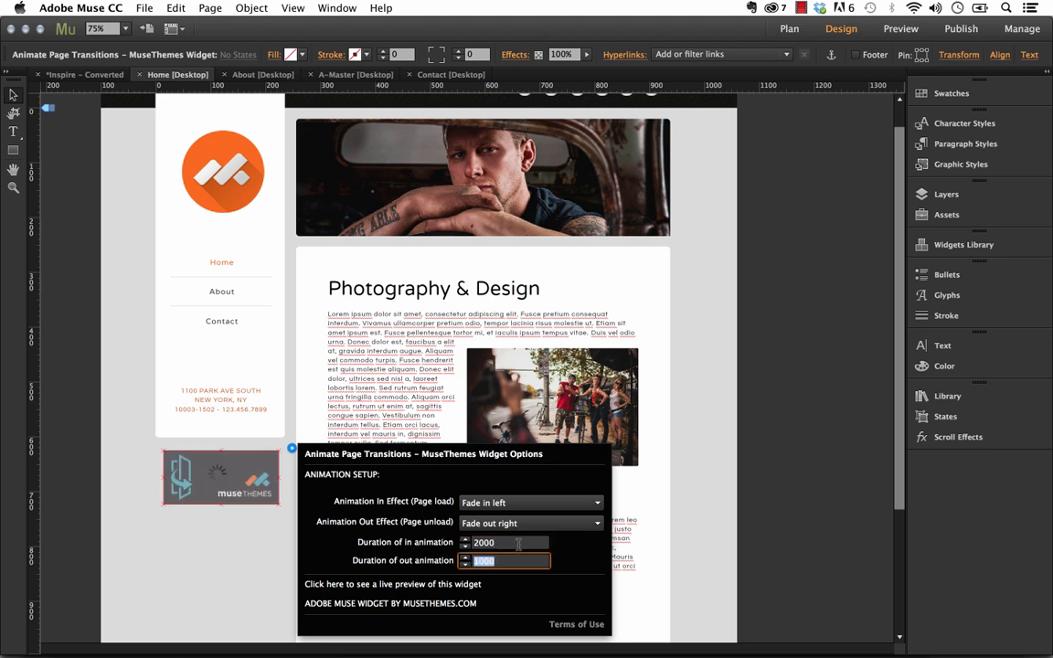
{"action": "type", "text": "2000"}
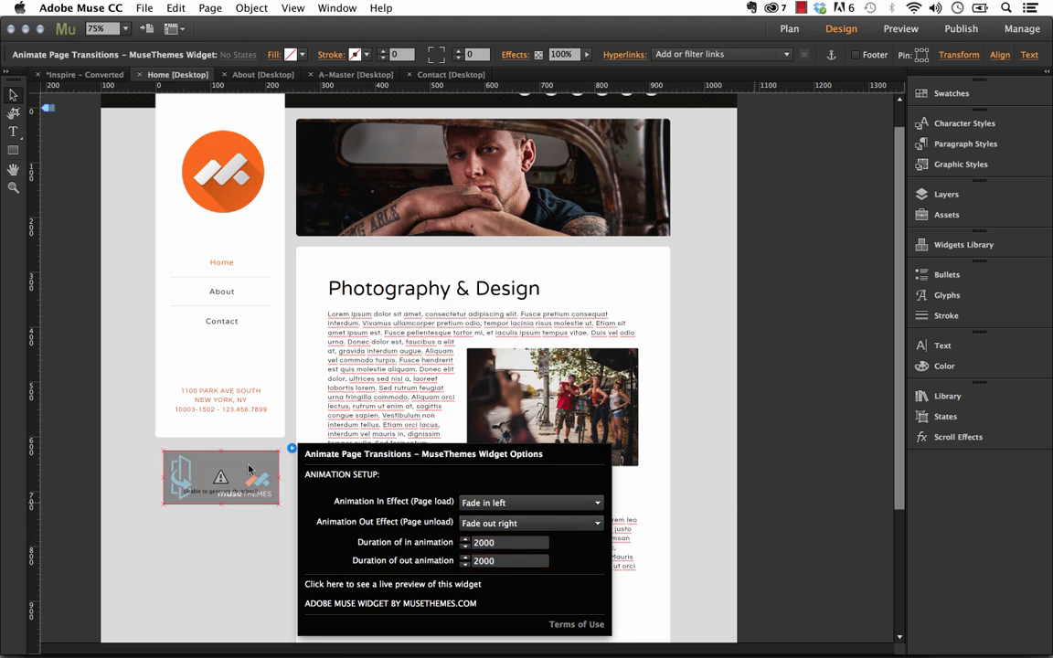
{"action": "left_click", "coordinate": [114, 405]}
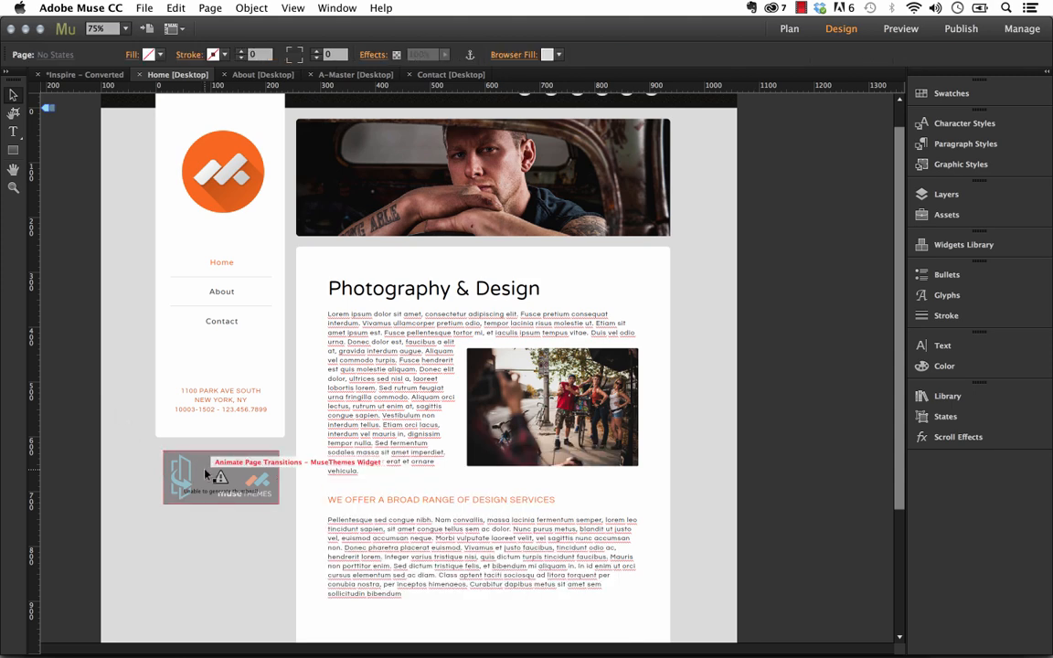
Step: Copy the Home page's transitions widget onto the About page and place it just below the white sidebar
{"action": "left_click", "coordinate": [207, 474]}
{"action": "key", "text": "super+c"}
{"action": "left_click", "coordinate": [263, 74]}
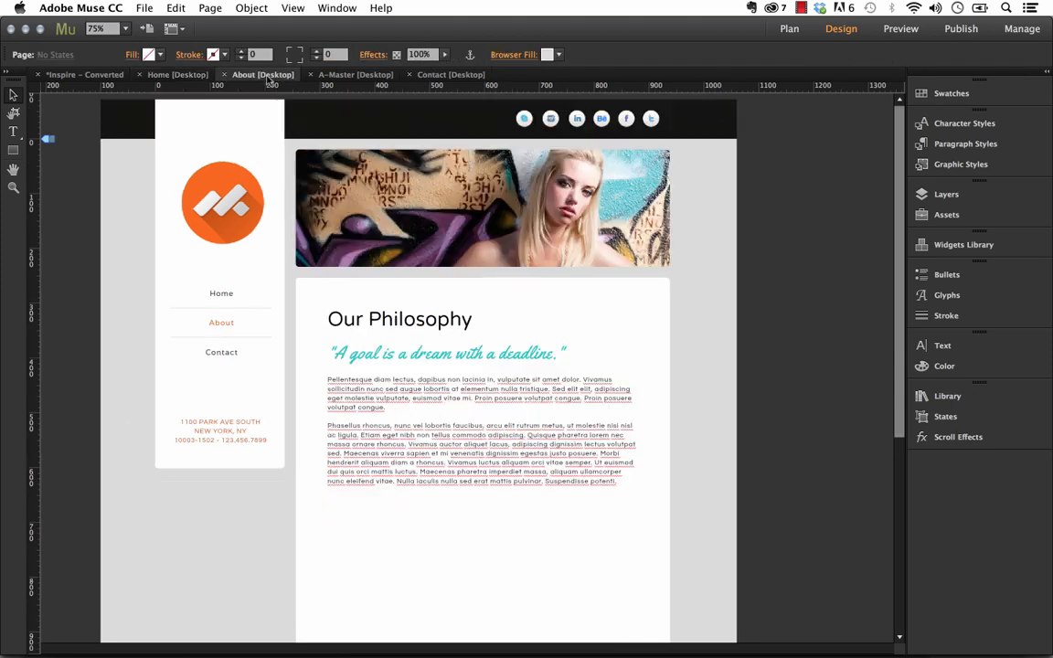
{"action": "key", "text": "super+v"}
{"action": "left_click_drag", "start_coordinate": [480, 359], "coordinate": [233, 506]}
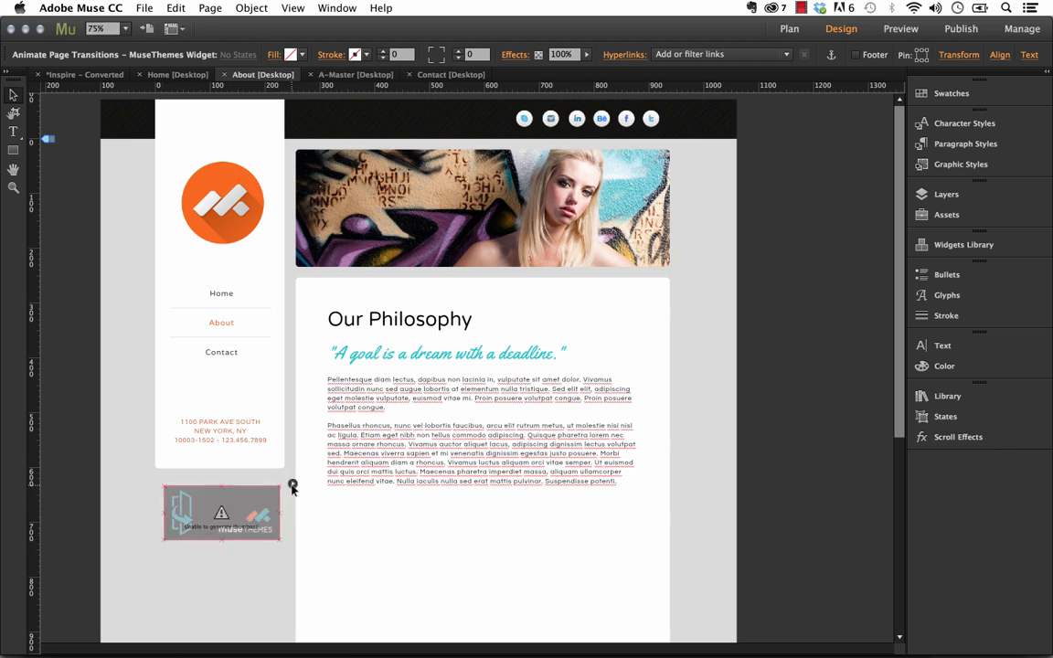
Step: Set the page-unload effect of the About page's transitions widget to Rotate out
{"action": "left_click", "coordinate": [290, 484]}
{"action": "left_click", "coordinate": [503, 527]}
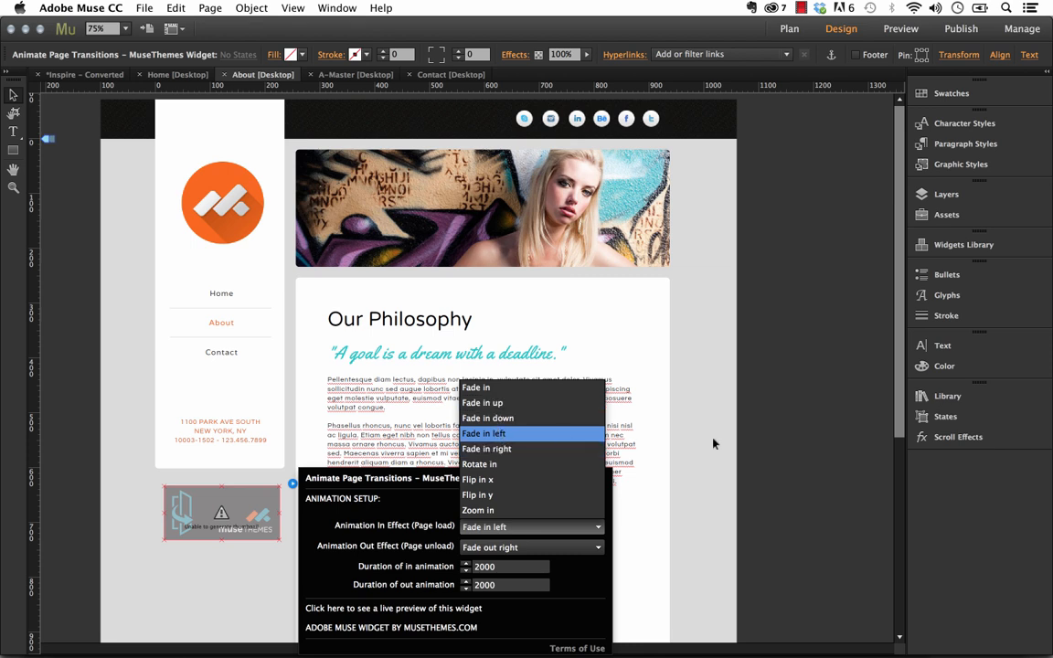
{"action": "left_click", "coordinate": [777, 441]}
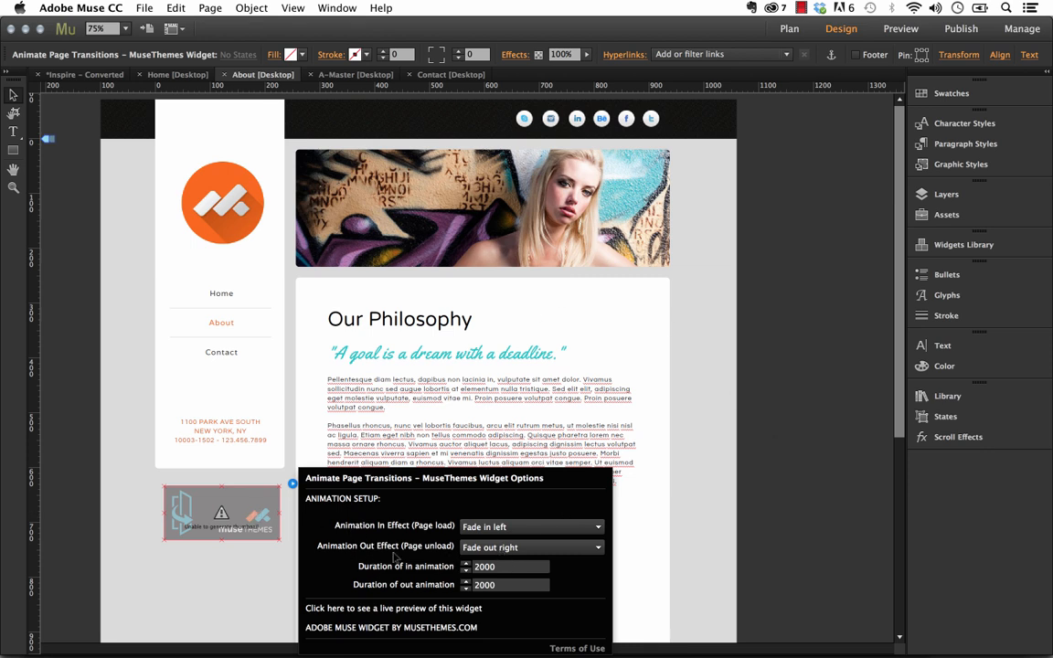
{"action": "left_click", "coordinate": [521, 546]}
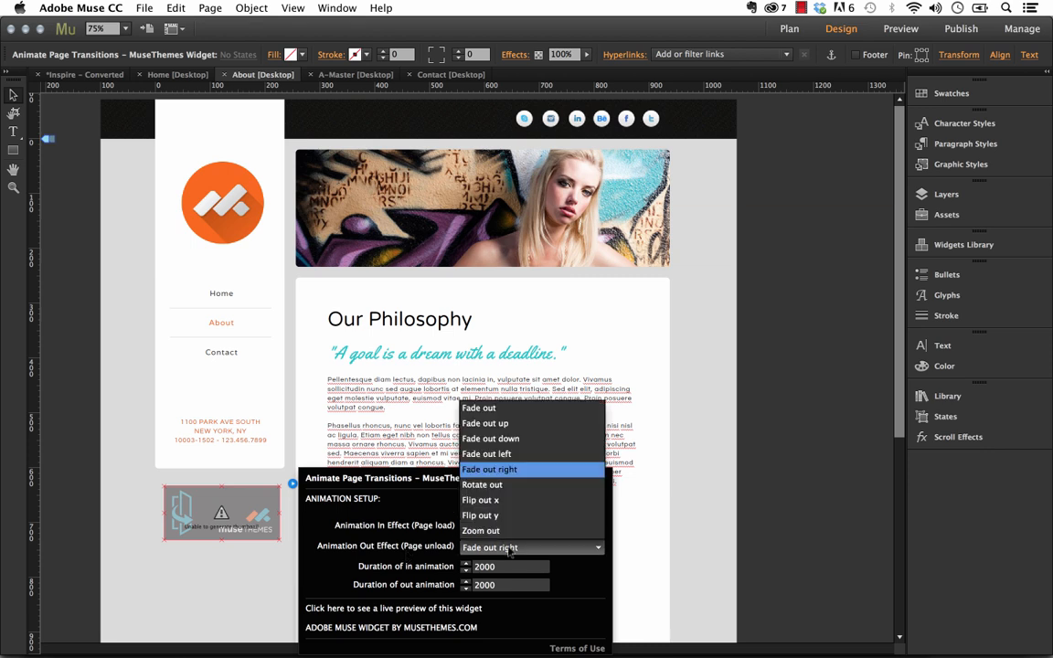
{"action": "left_click", "coordinate": [508, 483]}
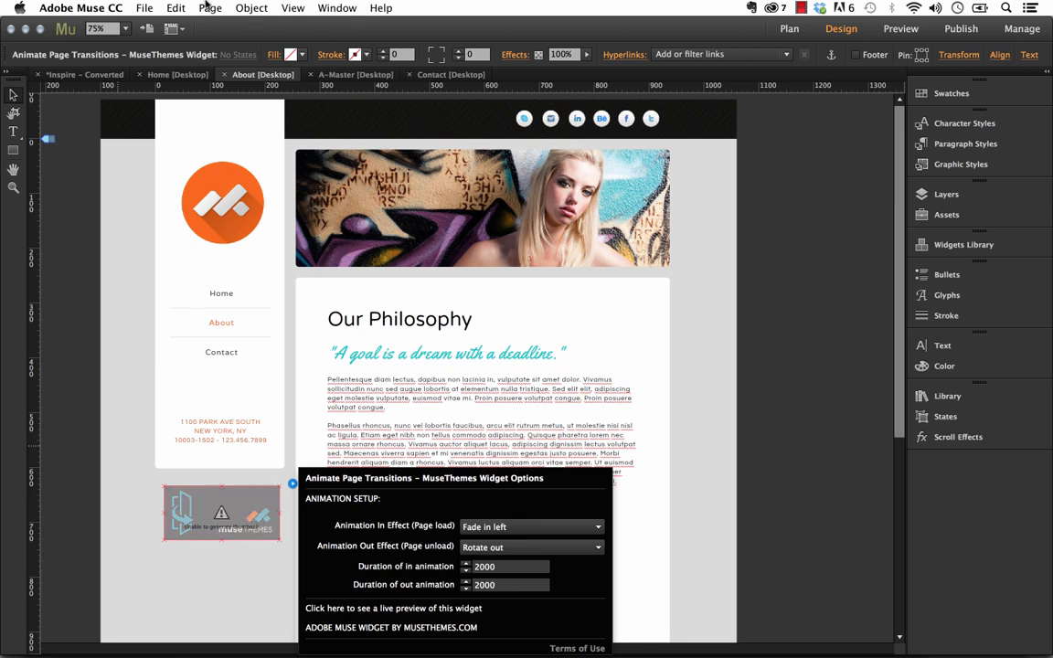
Step: Preview the whole site in the browser and test the transitions by going from Home to About and back to Home
{"action": "left_click", "coordinate": [144, 7]}
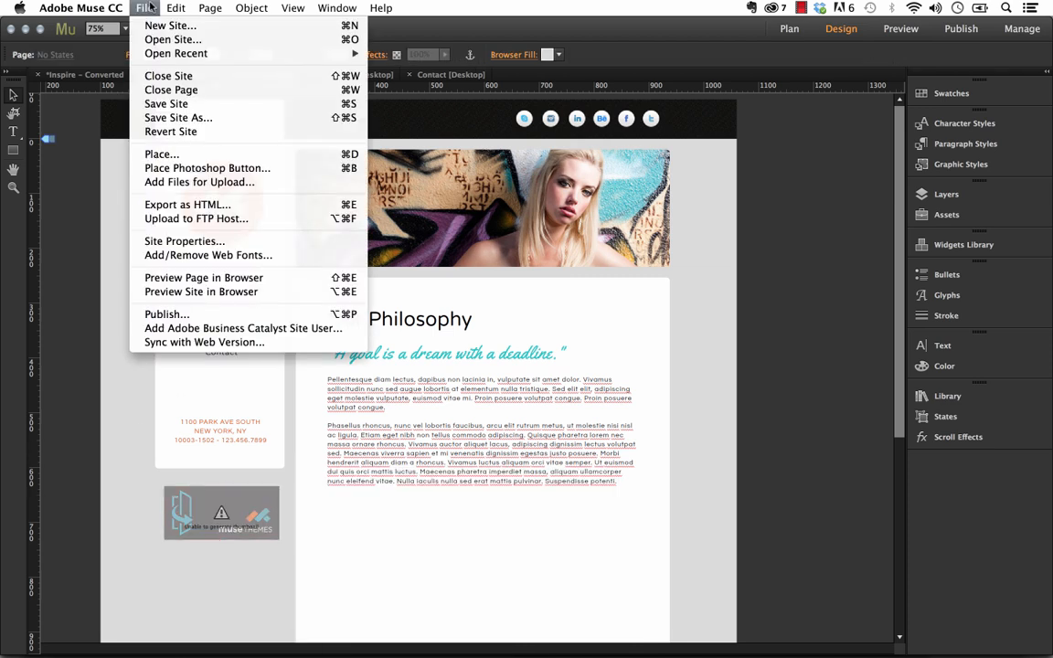
{"action": "left_click", "coordinate": [175, 292]}
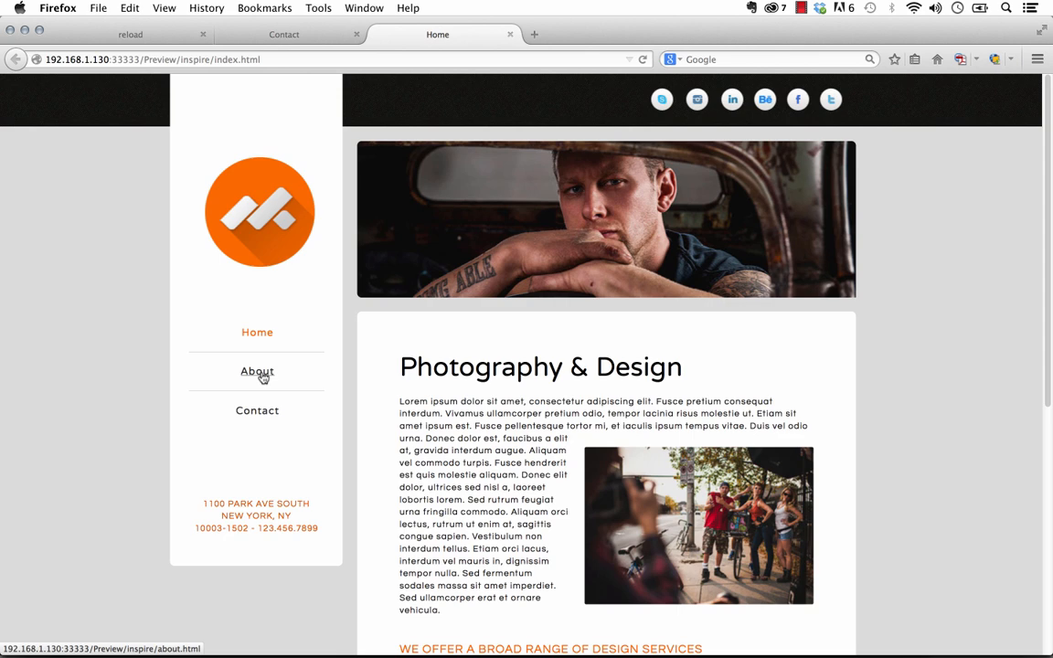
{"action": "left_click", "coordinate": [261, 375]}
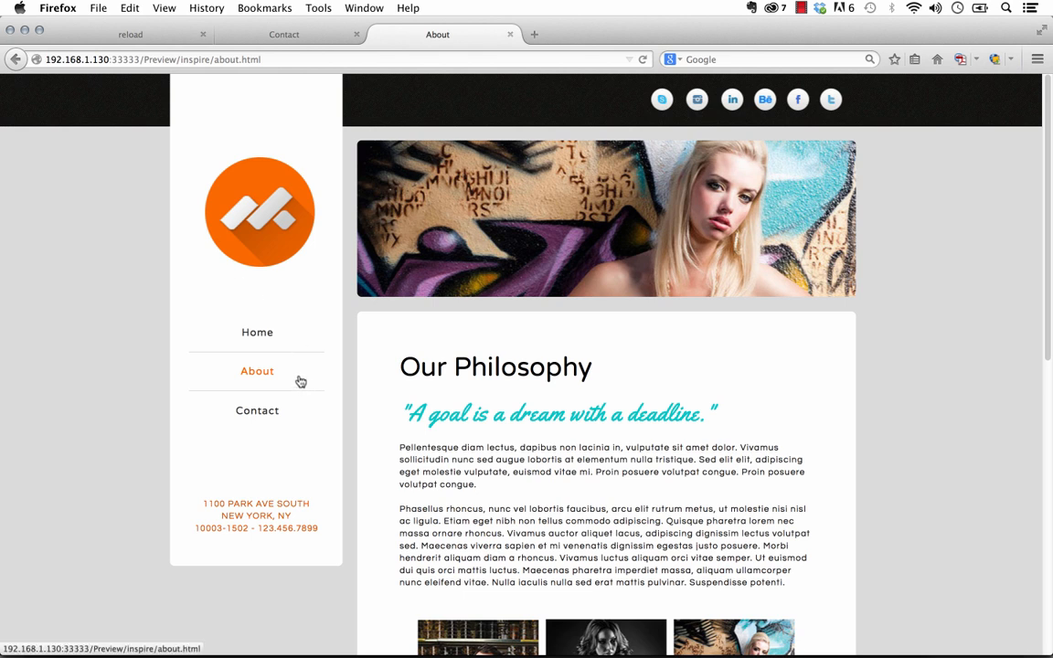
{"action": "left_click", "coordinate": [253, 341]}
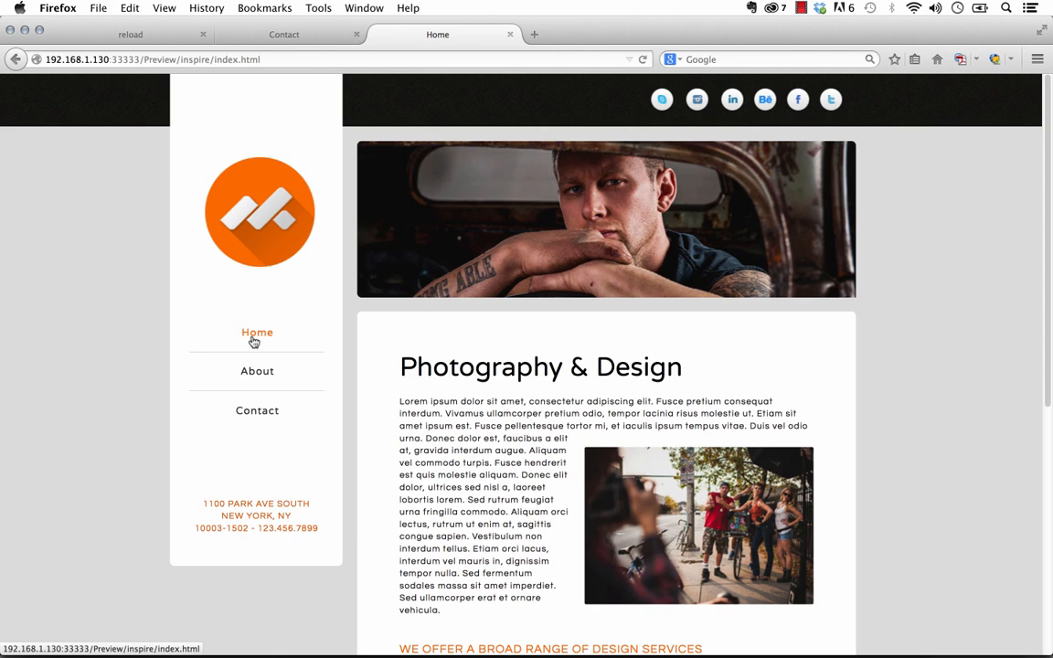
Step: Look through the previewed Home page down to its footer and switch back to Adobe Muse
{"action": "scroll", "coordinate": [487, 466], "scroll_direction": "down", "scroll_amount": 1}
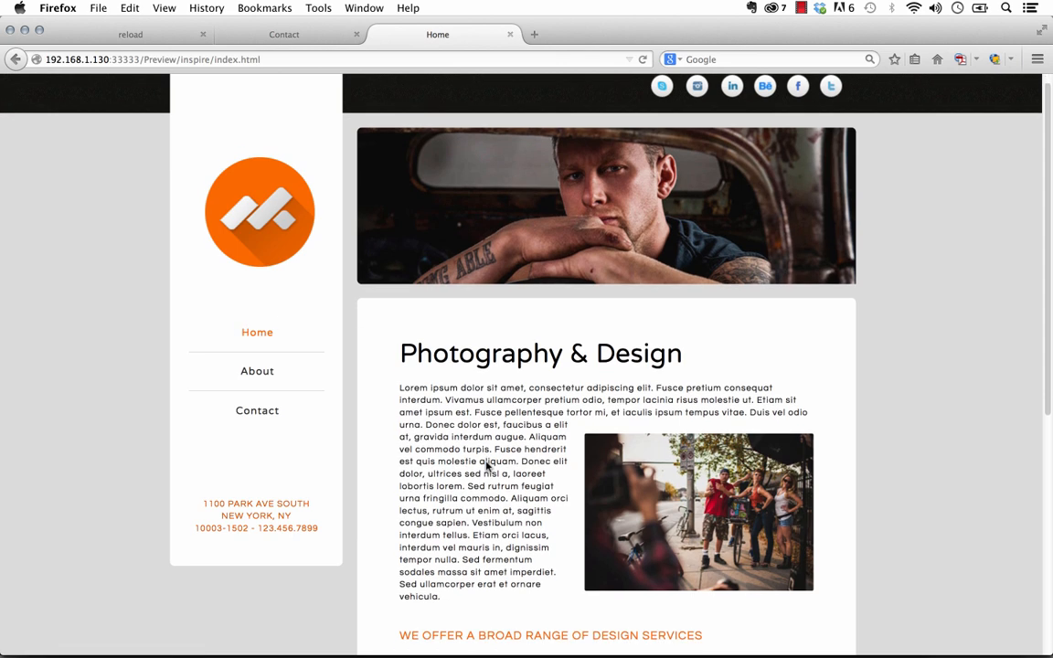
{"action": "scroll", "coordinate": [487, 467], "scroll_direction": "down", "scroll_amount": 10}
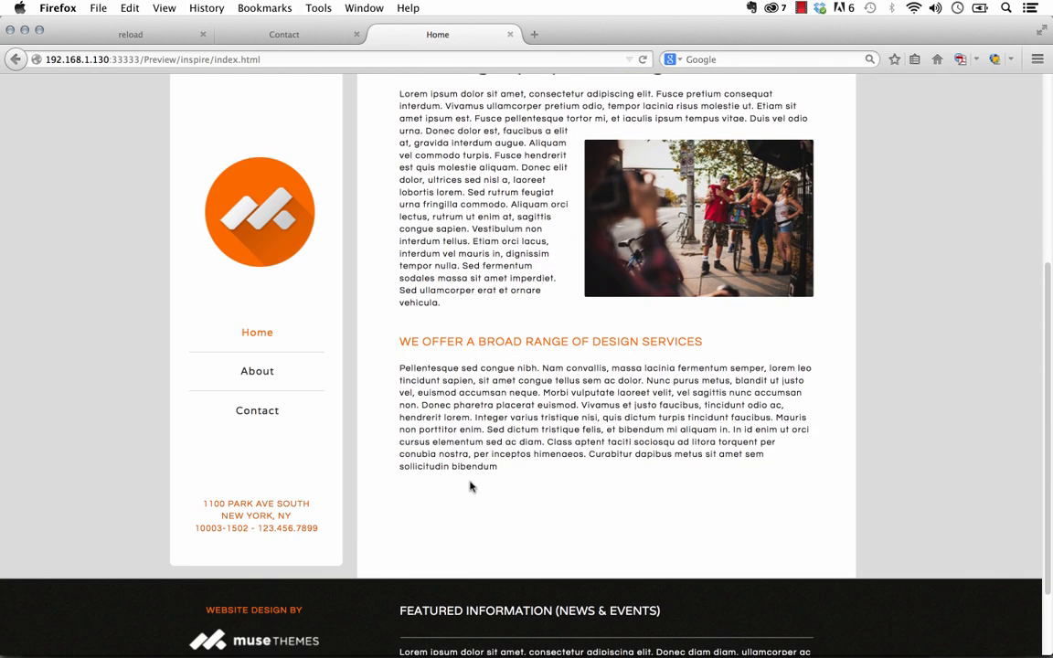
{"action": "scroll", "coordinate": [470, 487], "scroll_direction": "down", "scroll_amount": 3}
{"action": "left_click", "coordinate": [413, 638]}
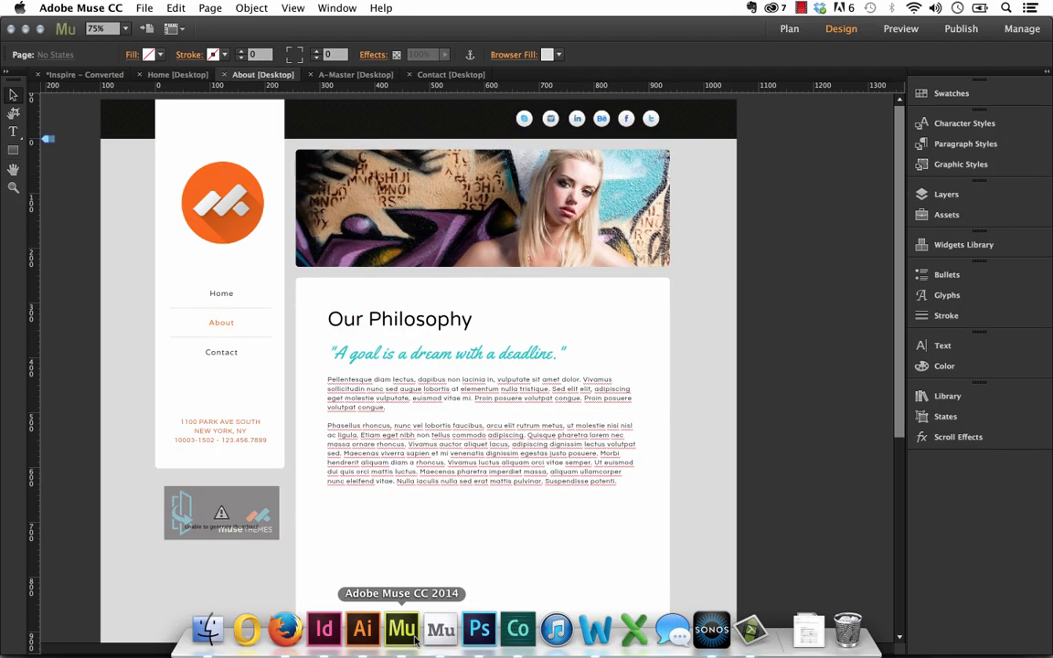